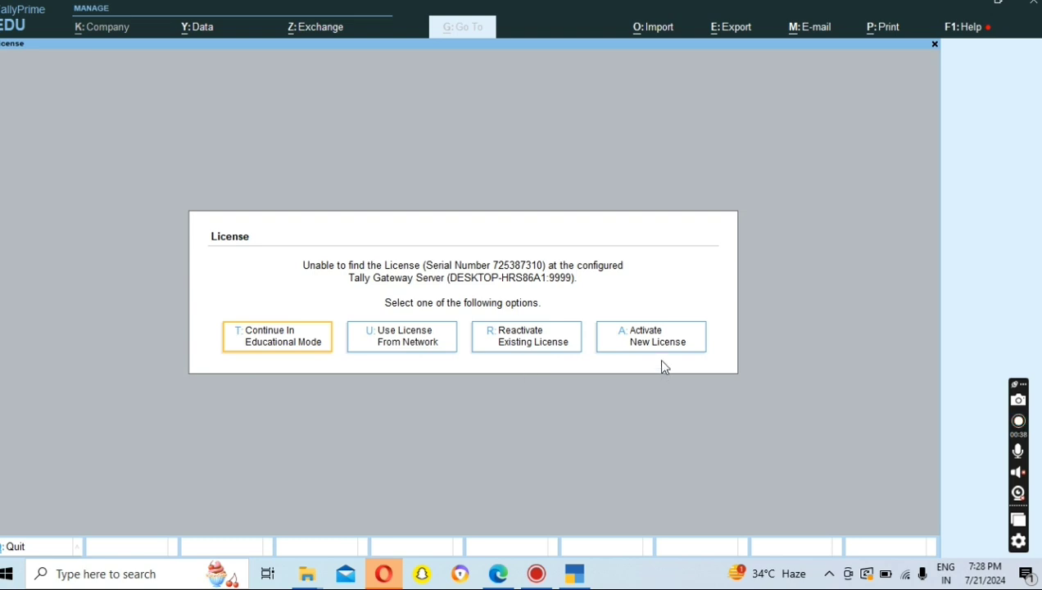
Continue in Educational Mode
left_click(273, 355)
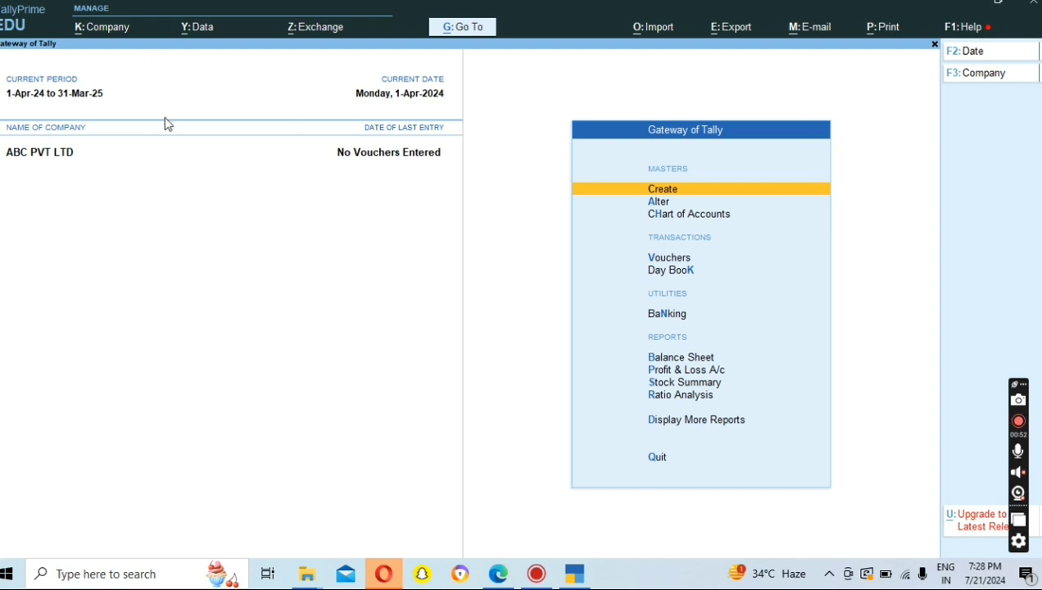
key("alt")
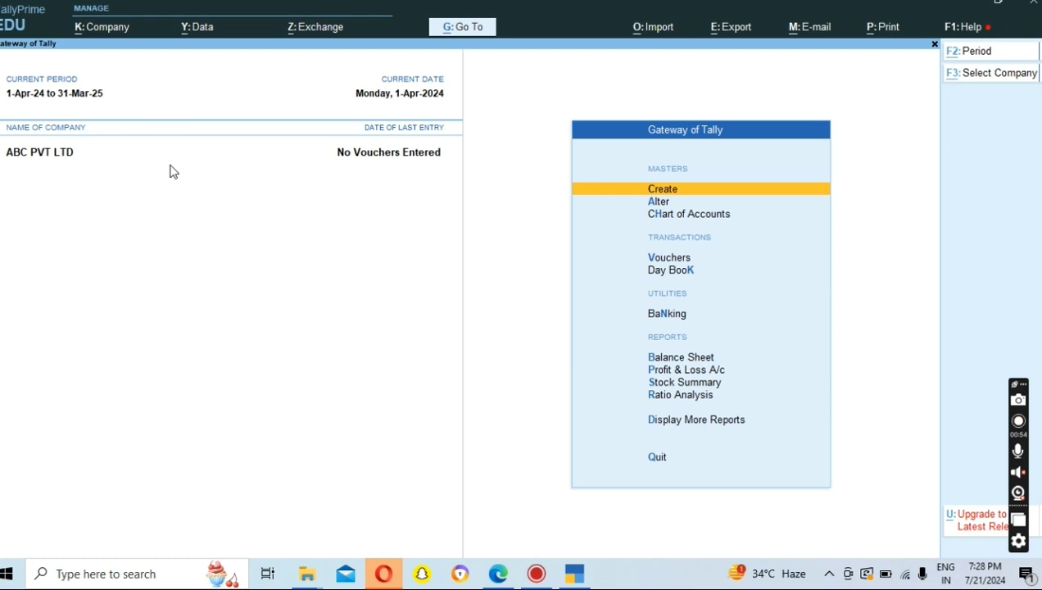
key("XF86AudioRaiseVolume")
key("alt")
key("XF86AudioRaiseVolume")
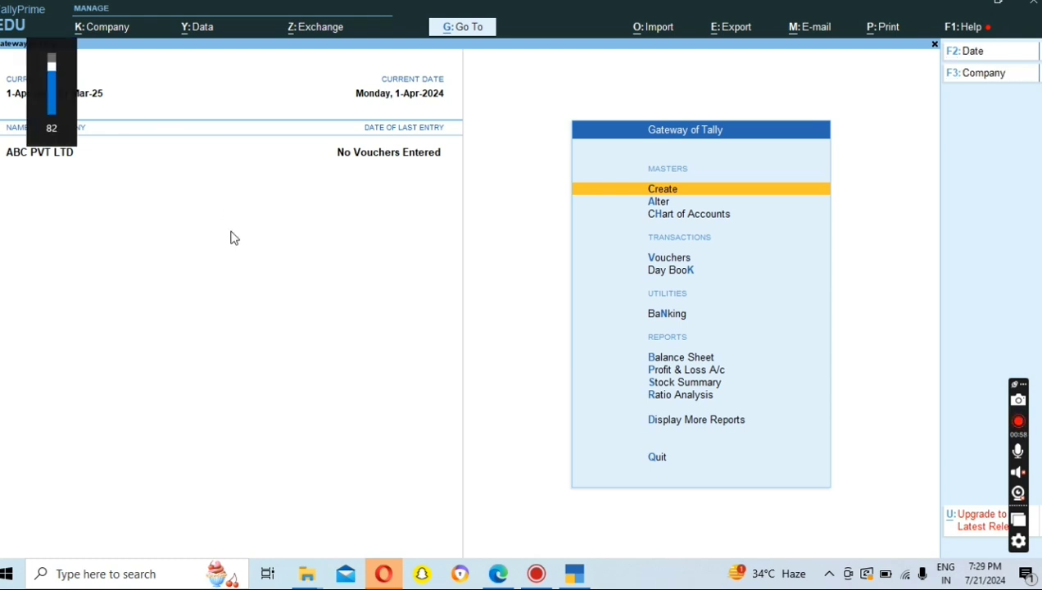
Start creating a new company from the list of companies
key("alt+F3")
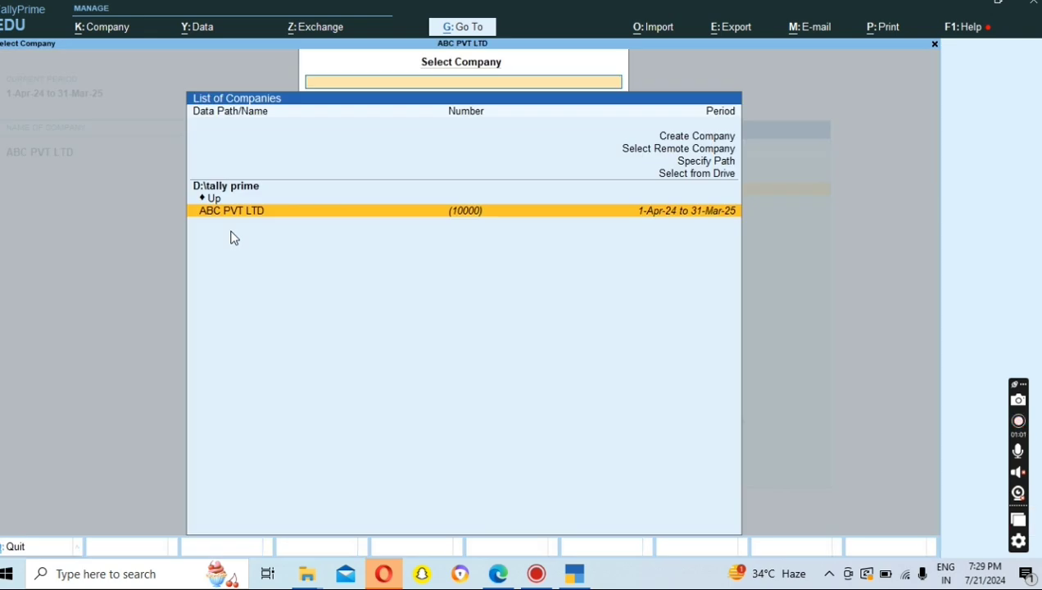
key("Up")
key("Up")
key("Up")
key("Up")
key("Up")
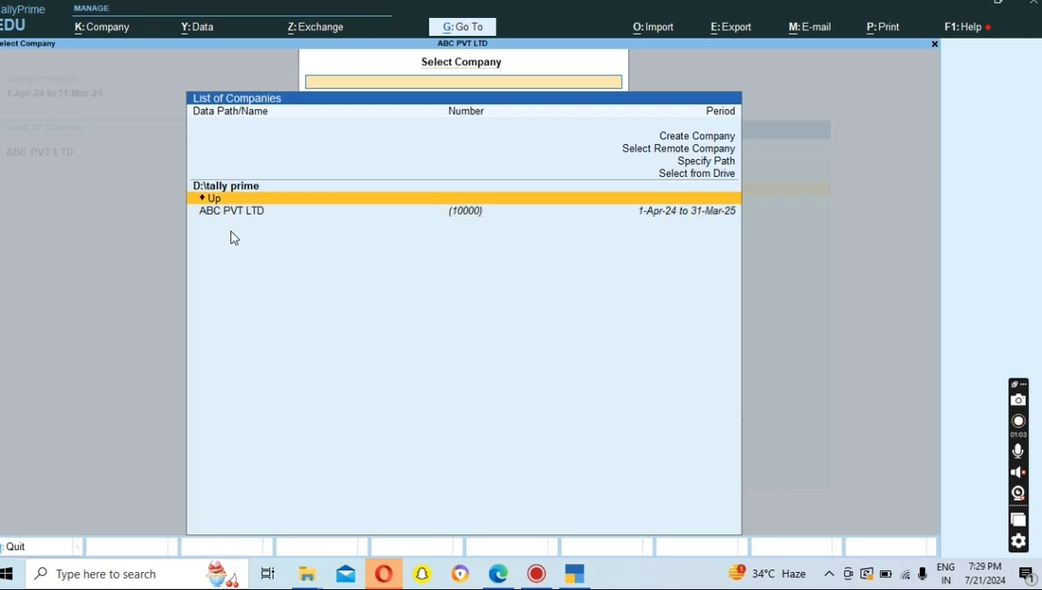
left_click(230, 237)
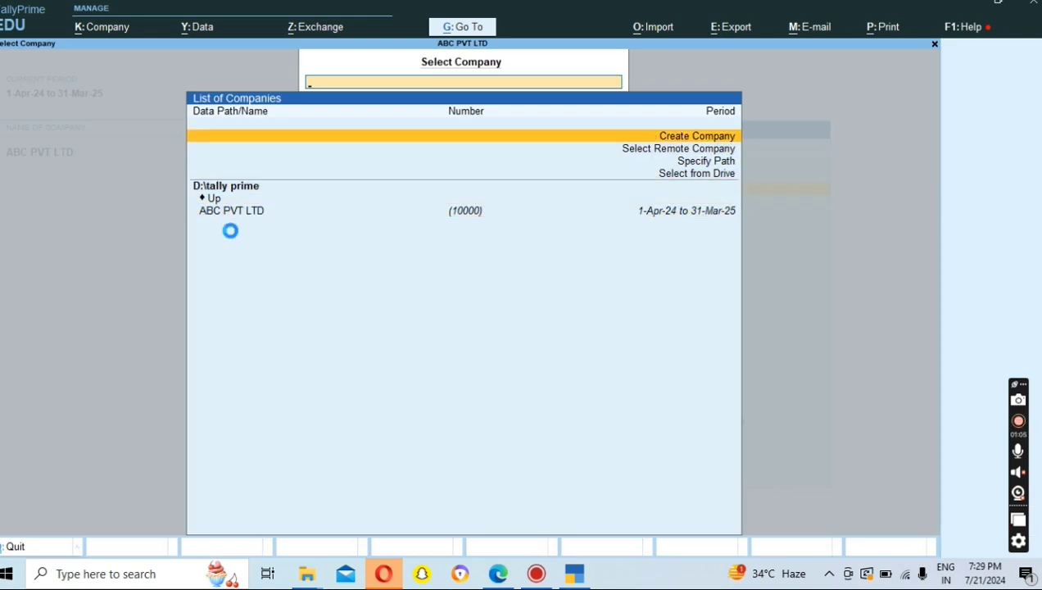
key("Return")
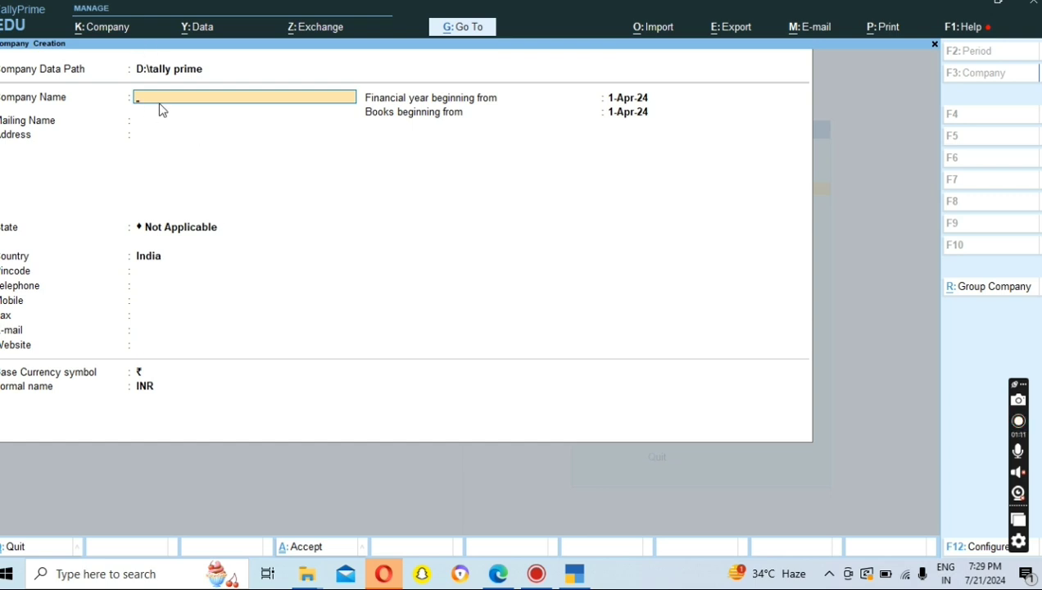
Name the company XYZ PVT LTD. and keep the same text as its mailing name
type("A")
key("BackSpace")
type("X")
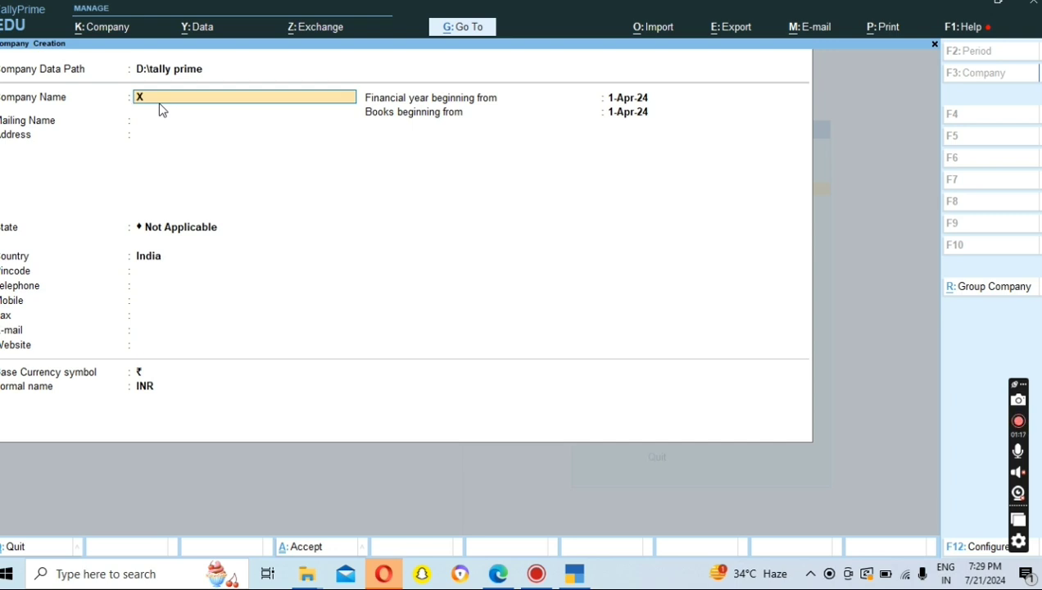
type("YZ PVT LTD.")
key("Return")
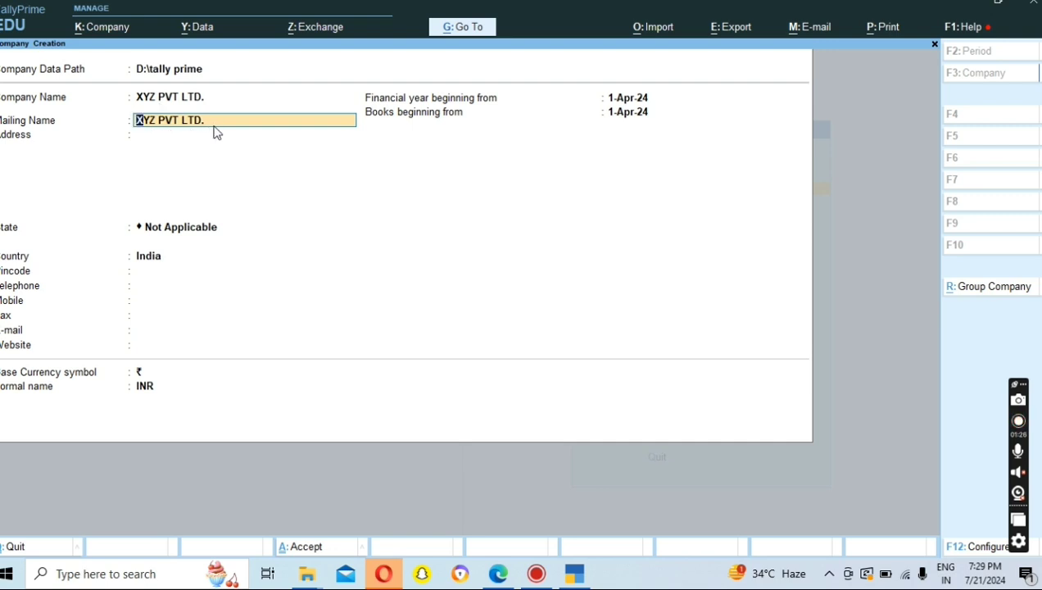
key("Return")
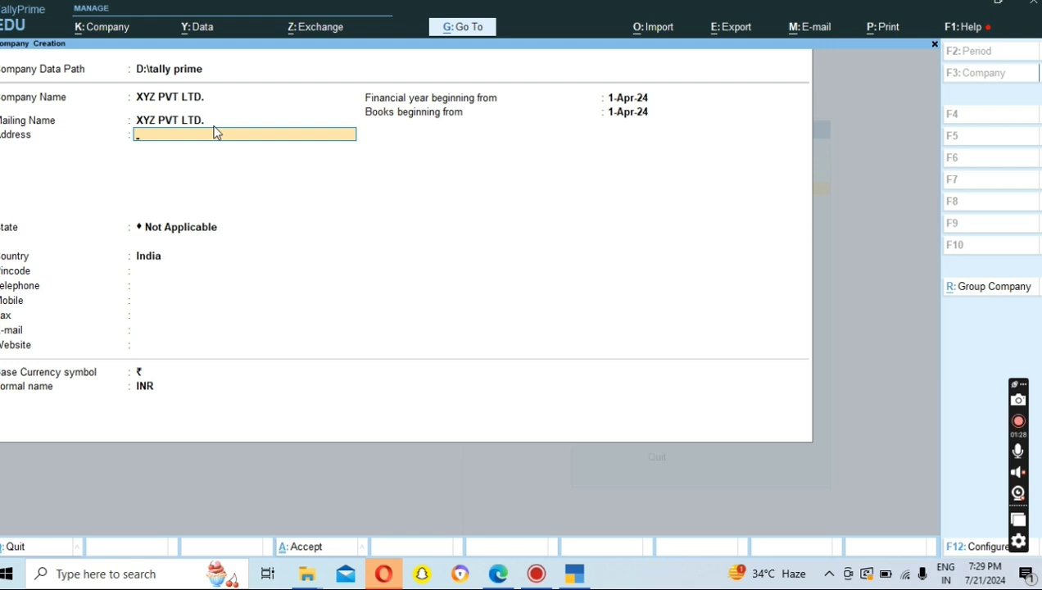
Fill in the company's address on two lines, with the locality first and the city second
type("Uttam Nagr")
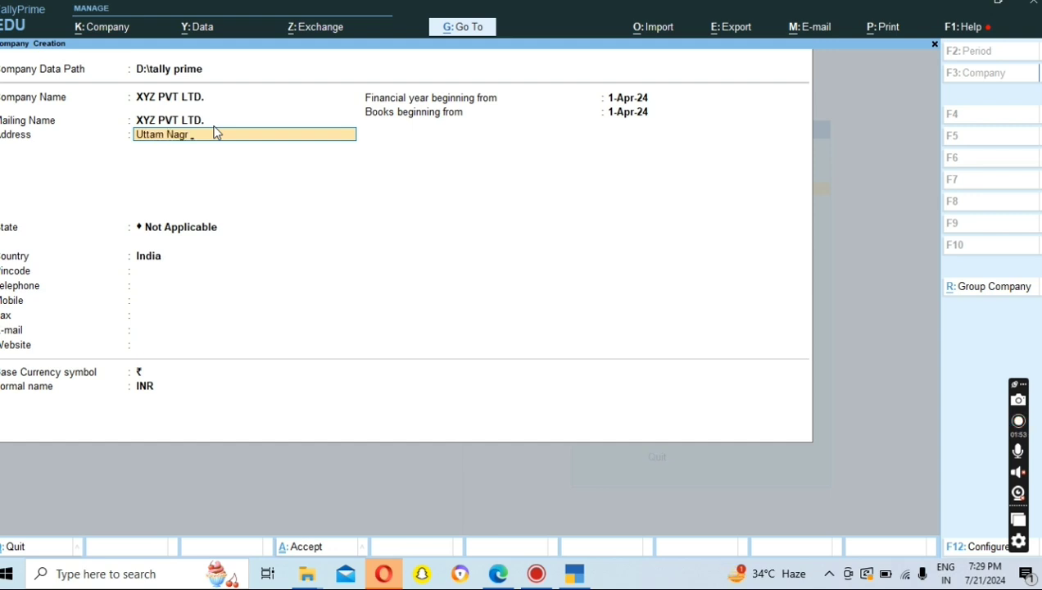
key("Return")
type("Delhi")
key("BackSpace")
key("BackSpace")
key("BackSpace")
key("BackSpace")
key("BackSpace")
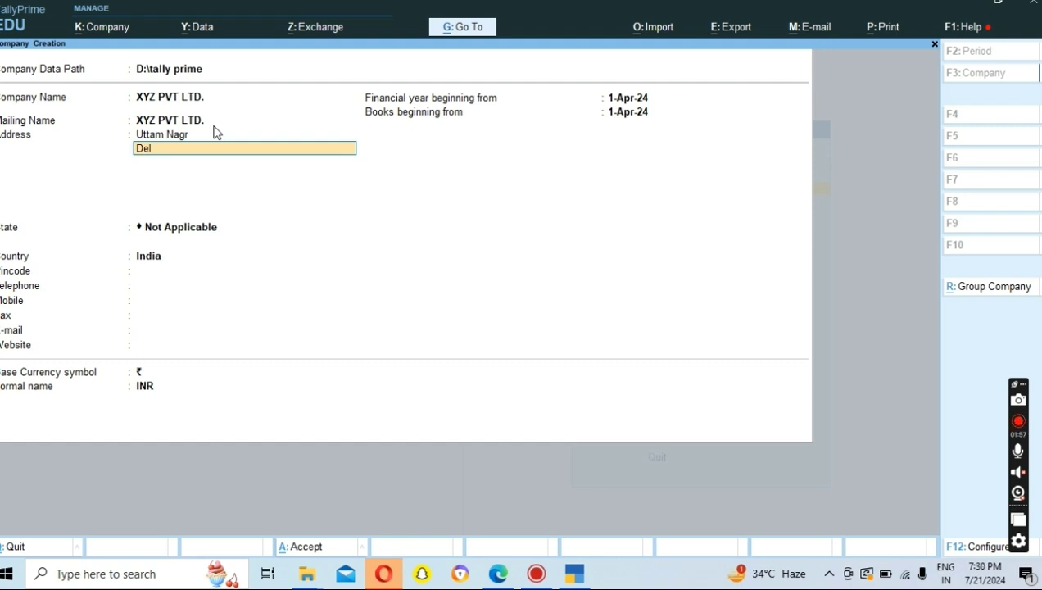
type("New Delhi")
key("Return")
key("Return")
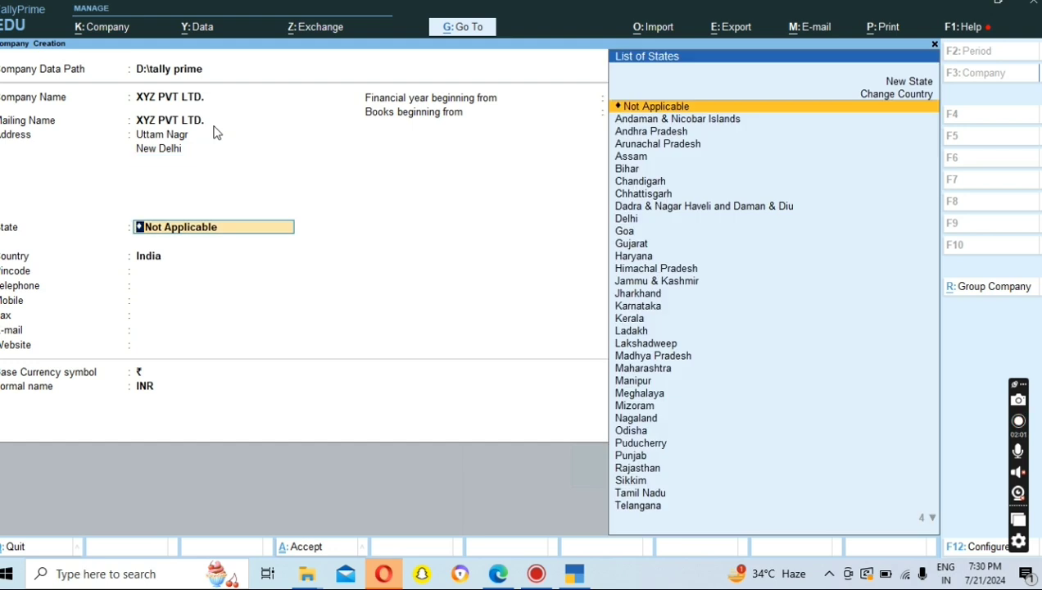
Set the company's state to Delhi, keep India as the country and enter the pincode
type("N")
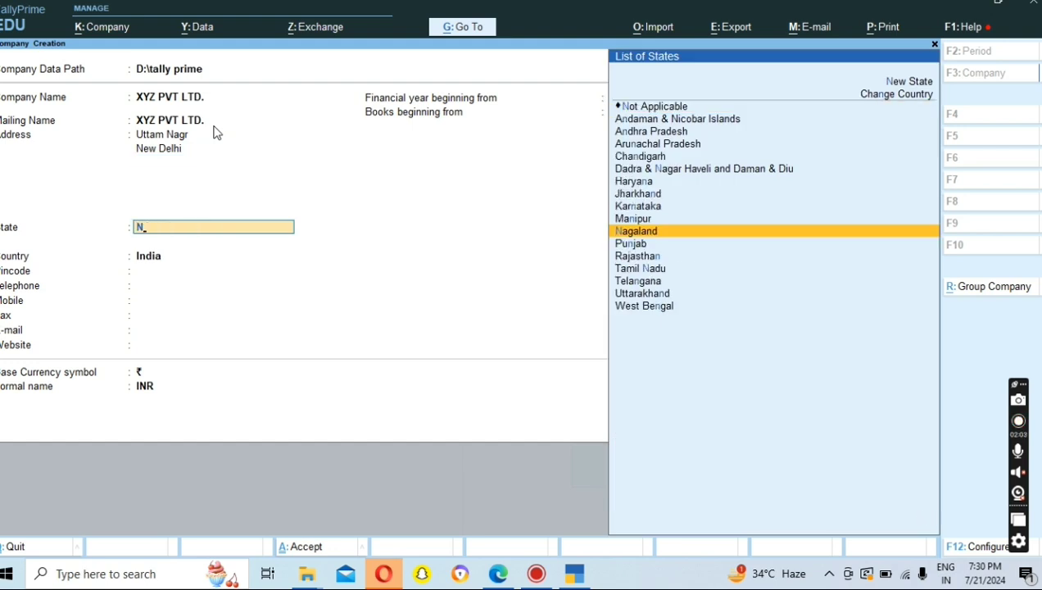
key("BackSpace")
type("Del")
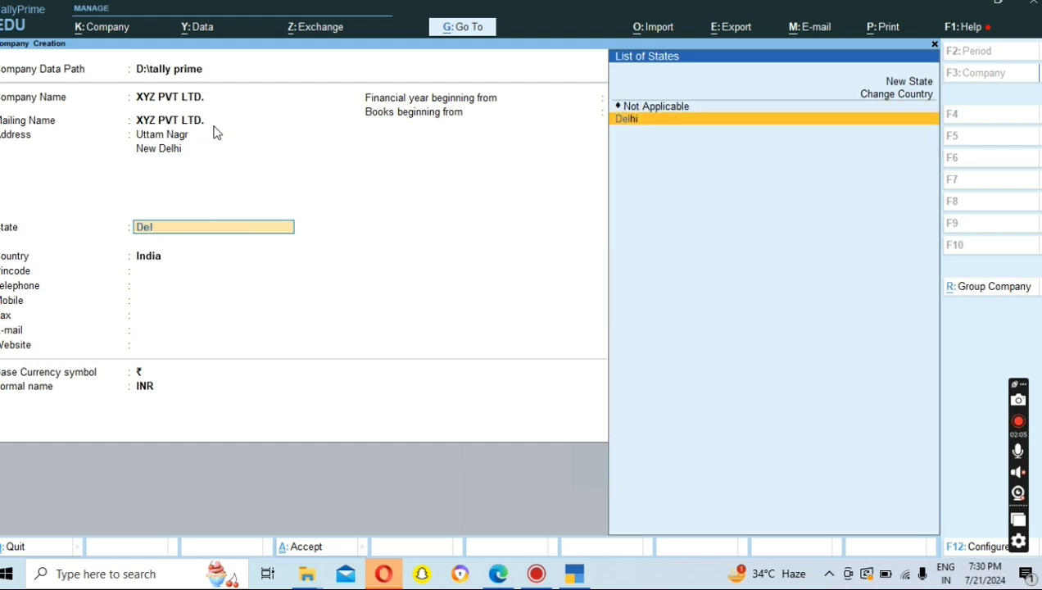
key("Return")
type("1100")
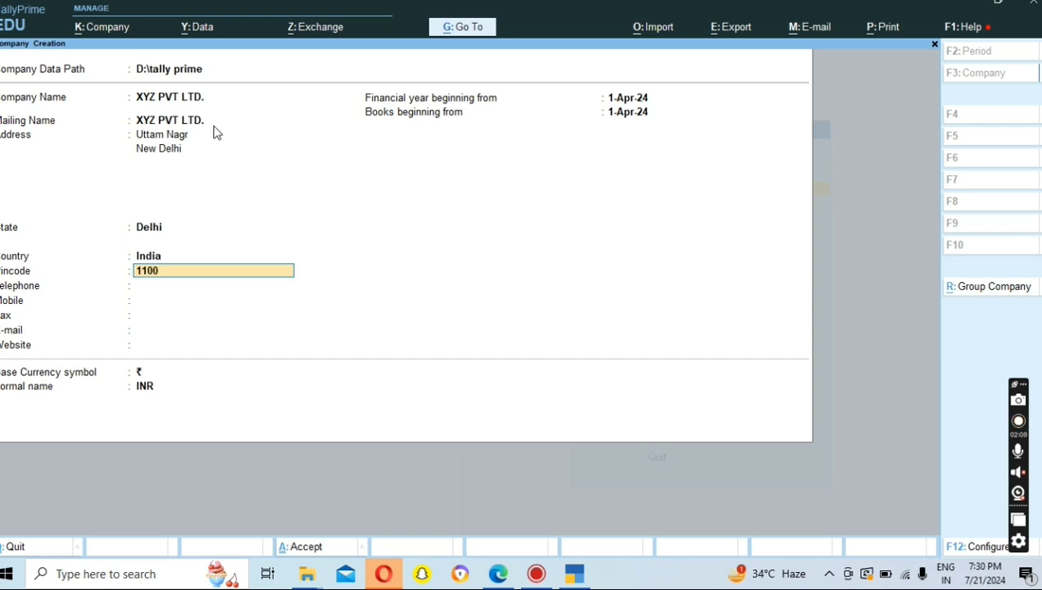
type("58")
key("Return")
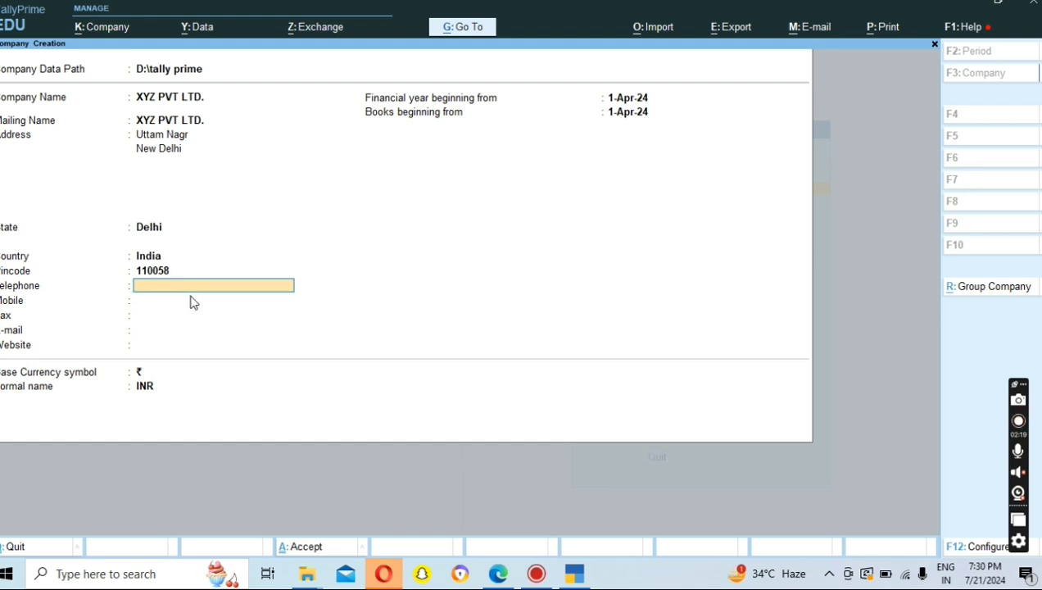
Leave telephone, mobile and fax blank, and enter the company's e-mail address and the website xyz.com
left_click(146, 299)
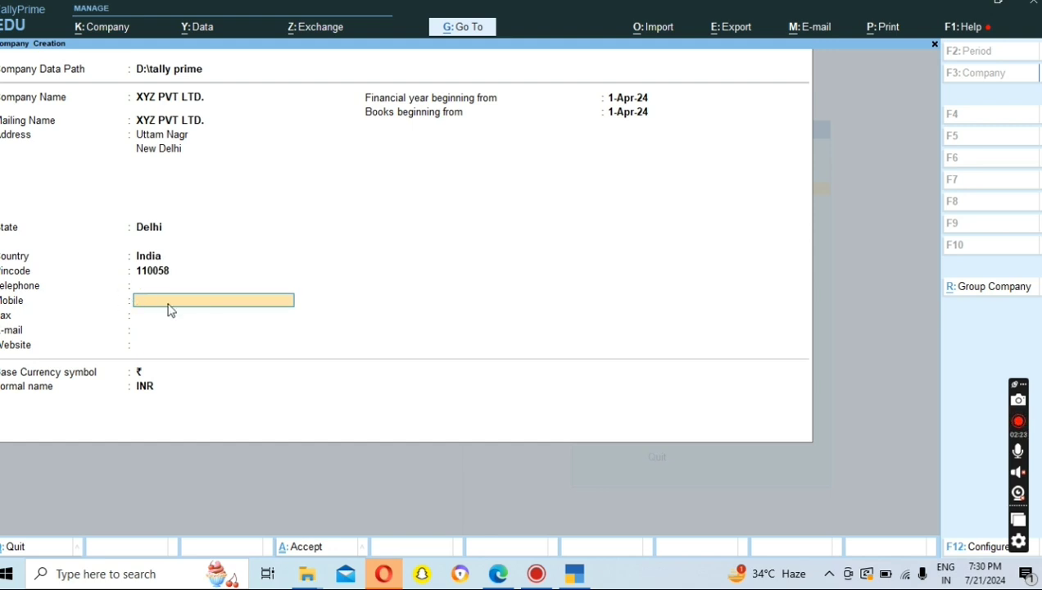
left_click(179, 314)
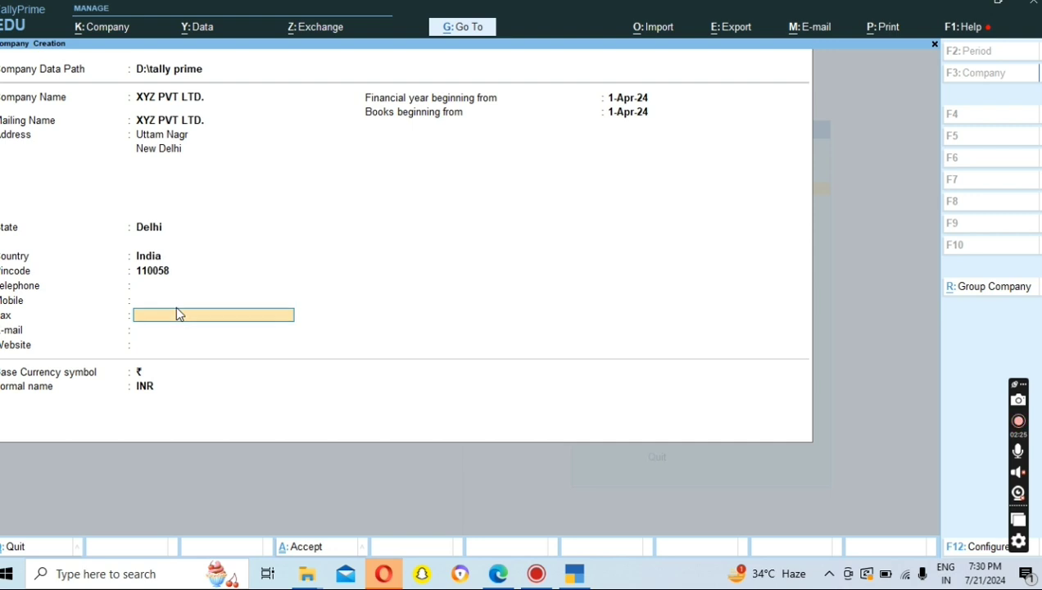
key("Return")
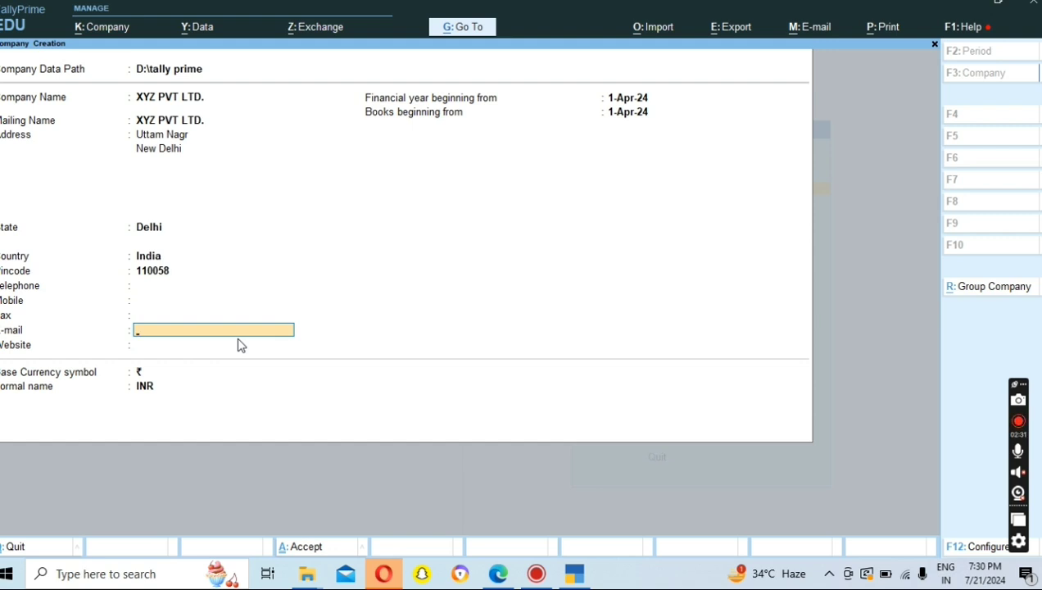
type("123@xyzltd")
key("Return")
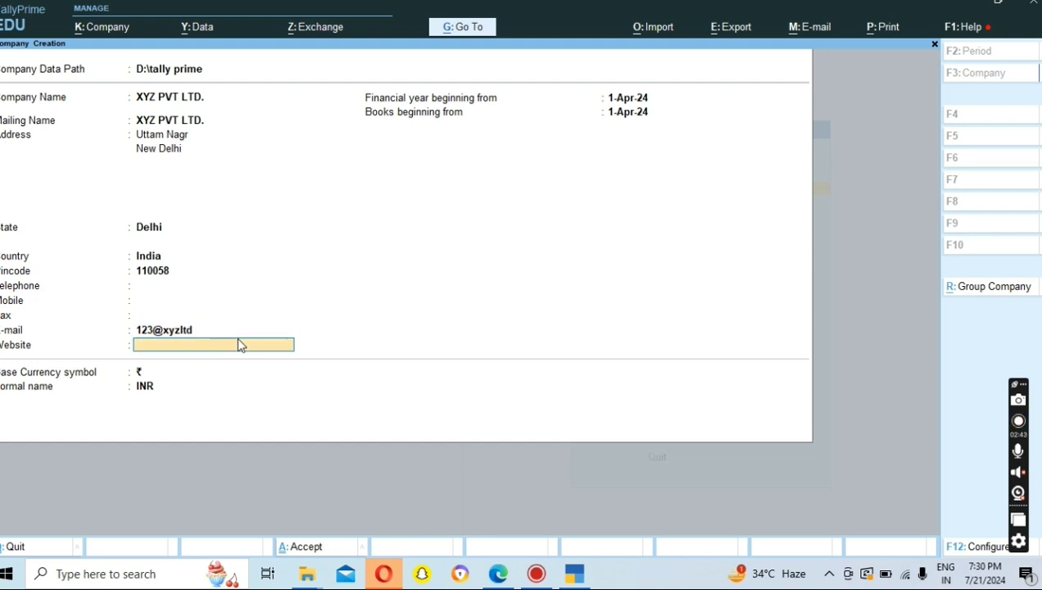
type("xyz.com")
key("Return")
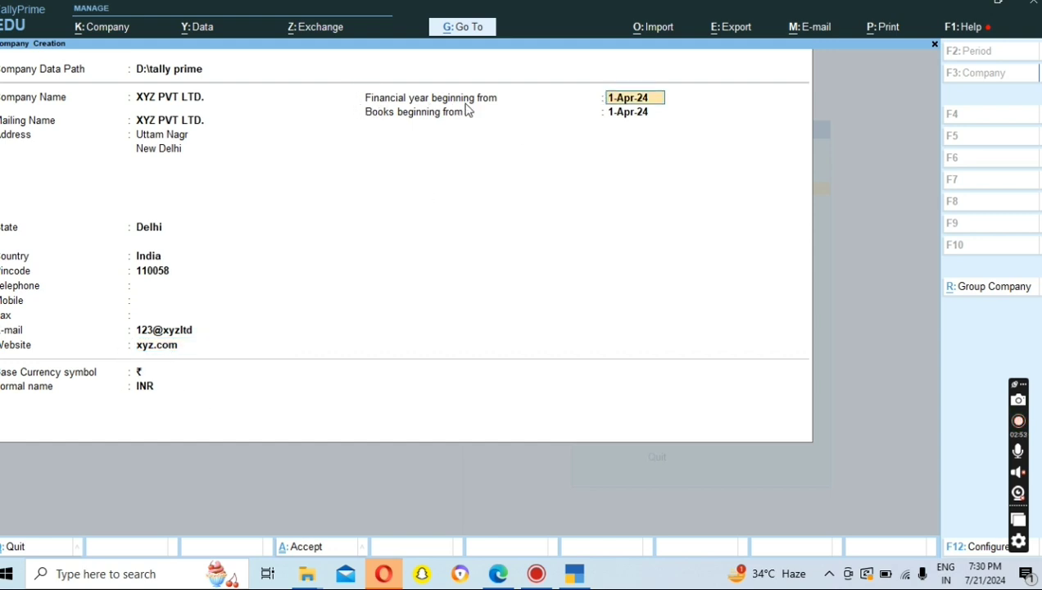
Keep 1-Apr-24 for the financial year and books start and ₹ INR as base currency, and accept the company creation
left_click(643, 116)
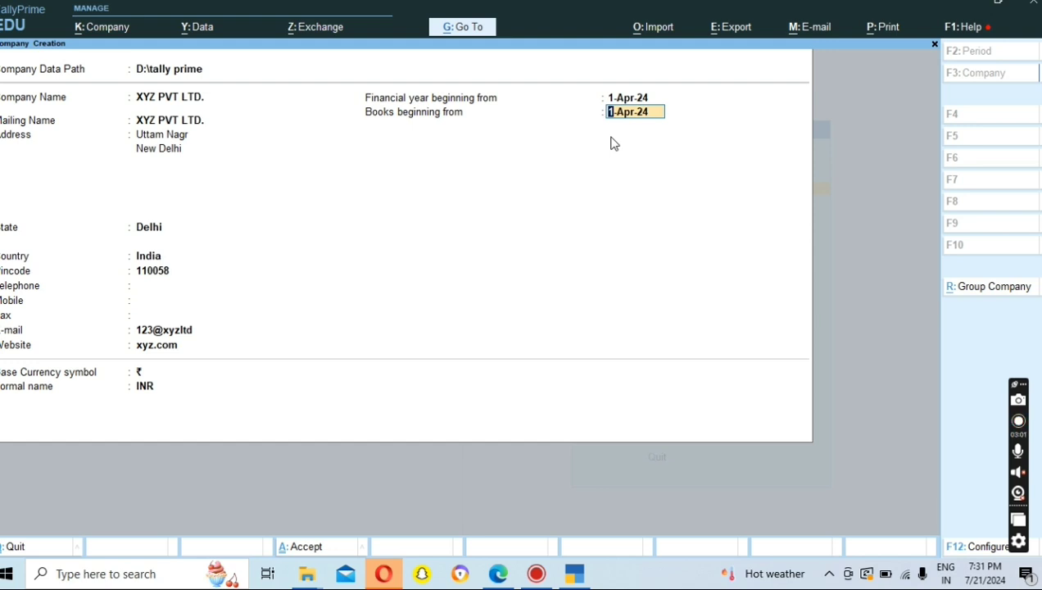
key("Return")
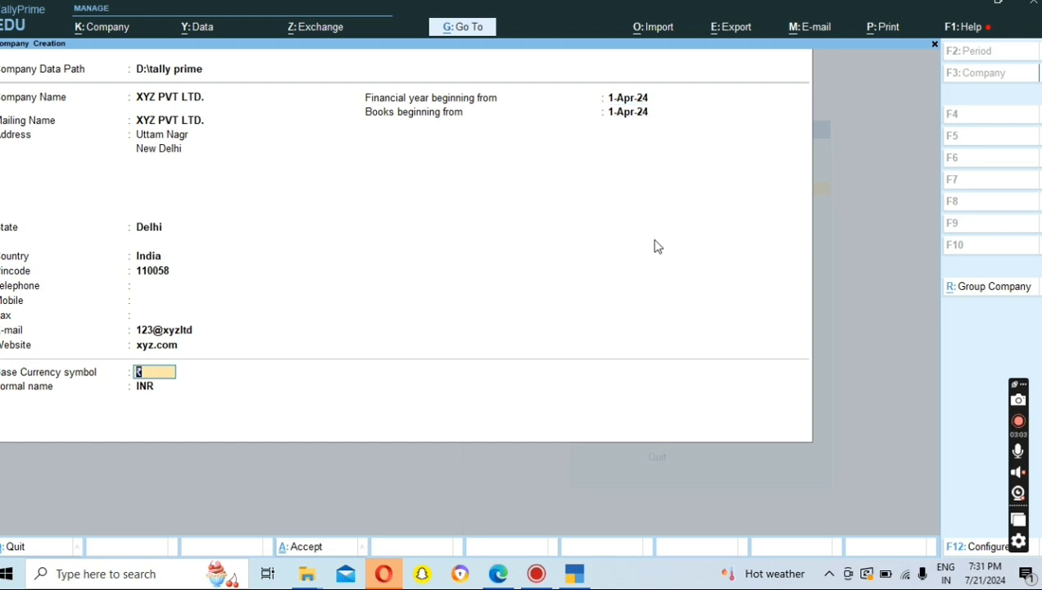
key("Return")
key("Return")
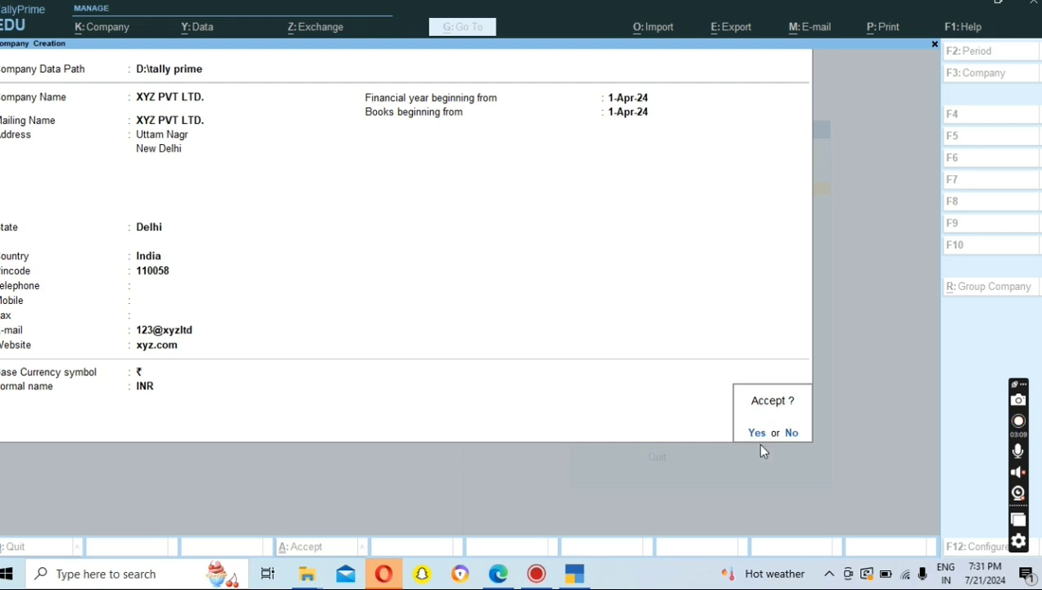
key("Return")
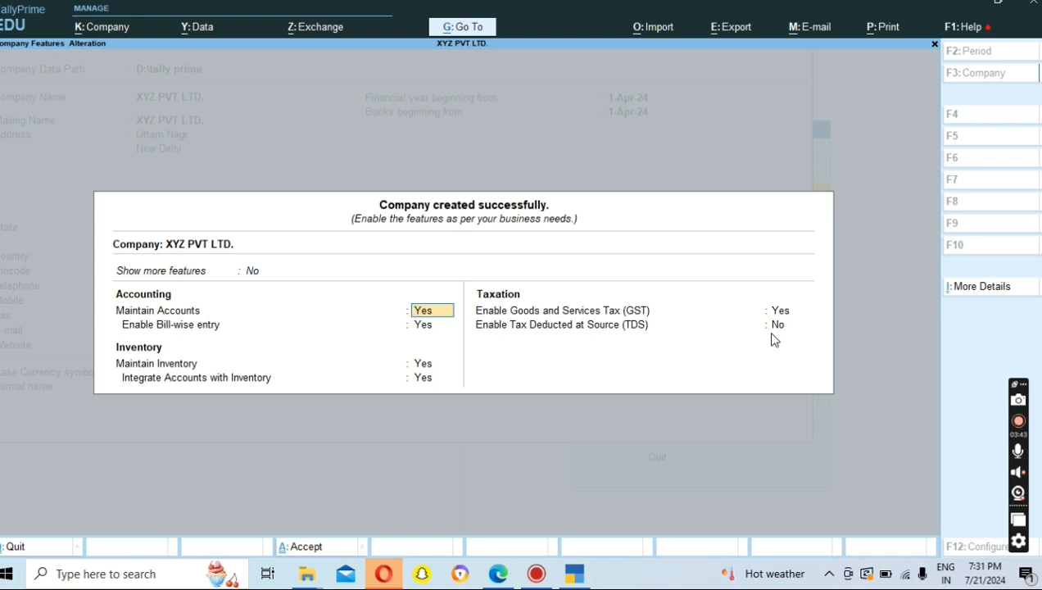
Keep accounts, bill-wise entry, inventory and accounts-inventory integration enabled in the company features
key("Return")
key("Return")
key("Return")
key("Return")
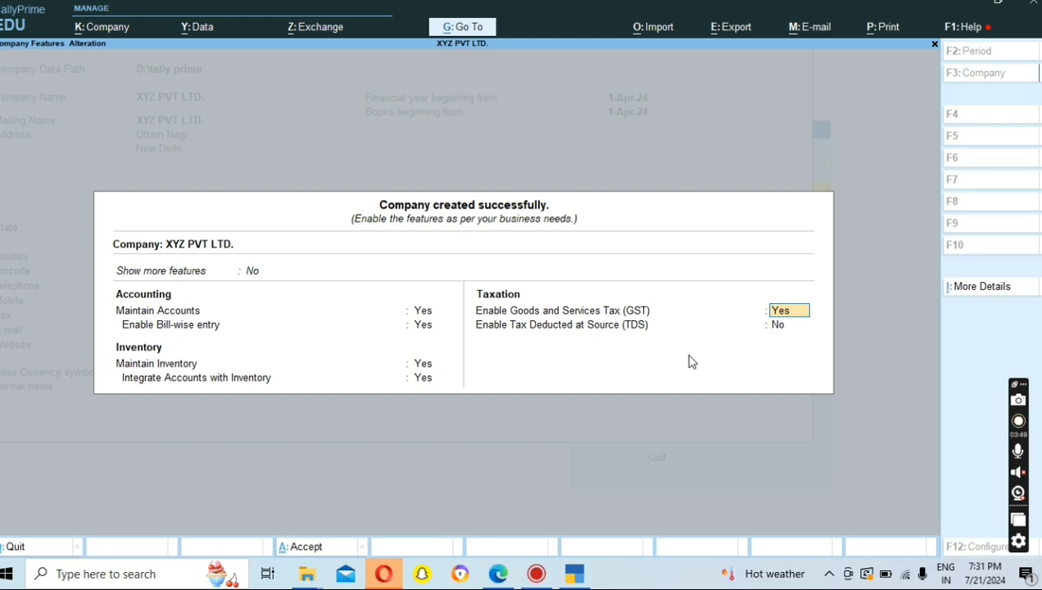
Keep GST enabled and TDS disabled, exit the GST details without completing them, and accept the company features
key("Return")
key("Return")
key("Return")
key("BackSpace")
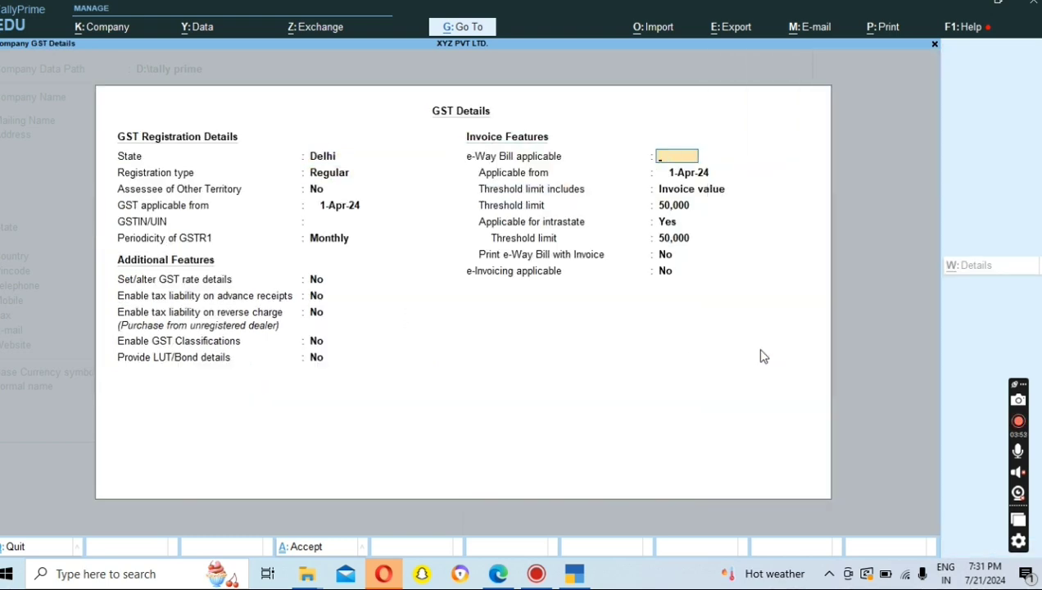
key("Escape")
key("y")
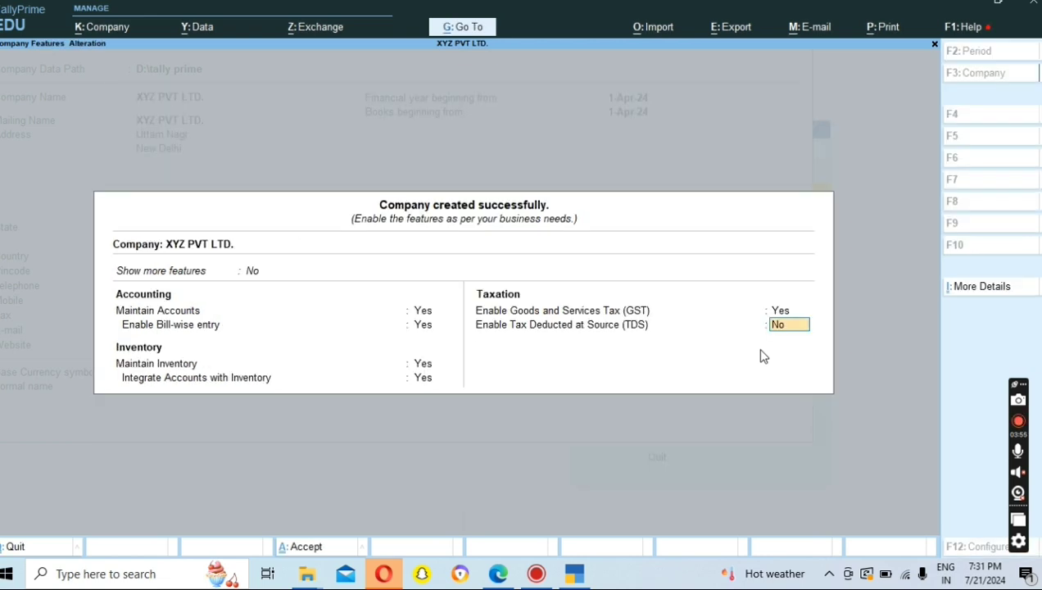
key("Return")
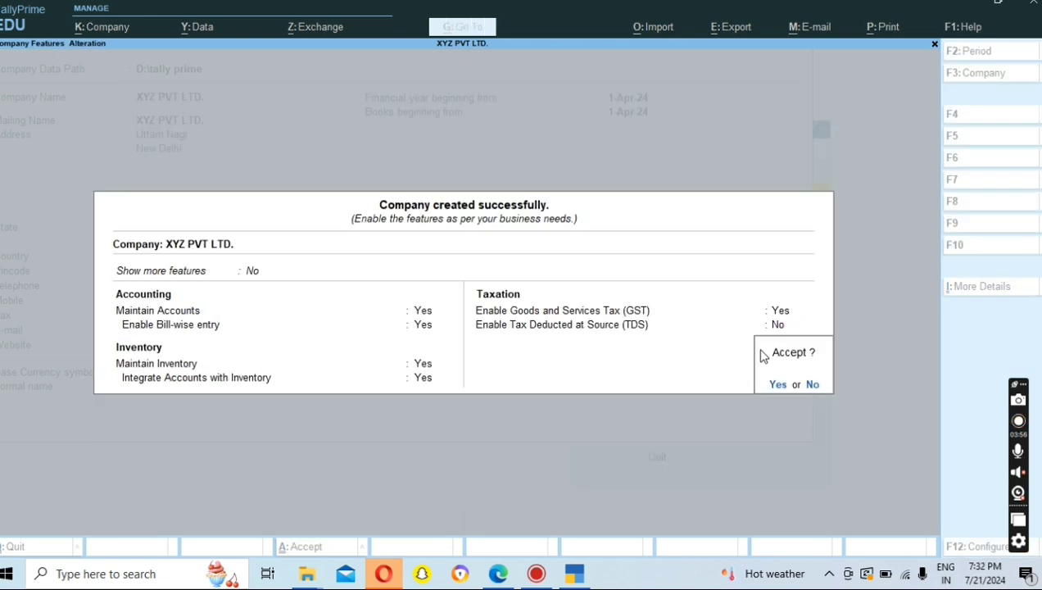
left_click(770, 392)
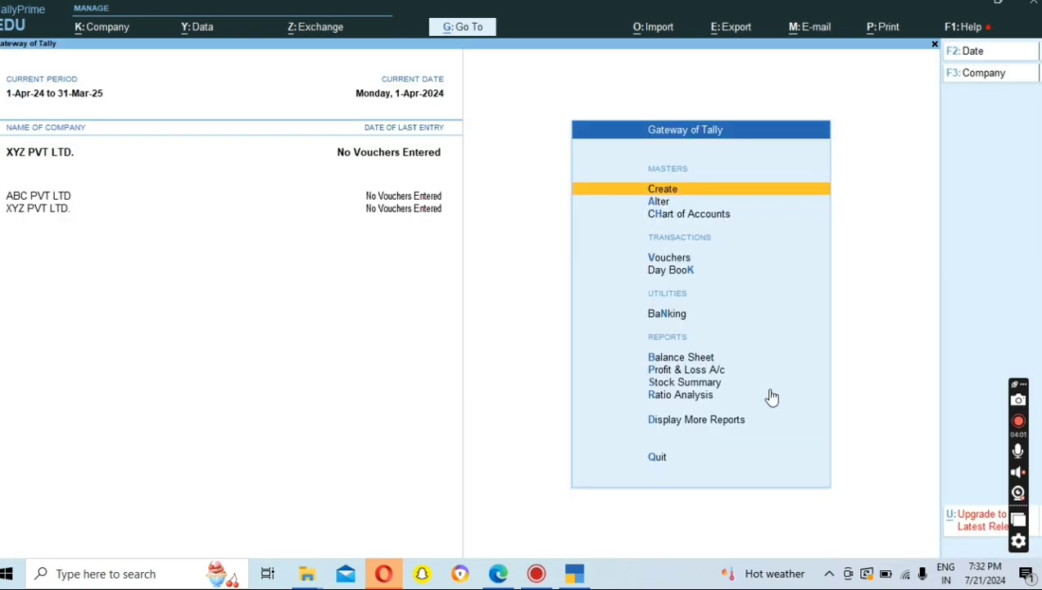